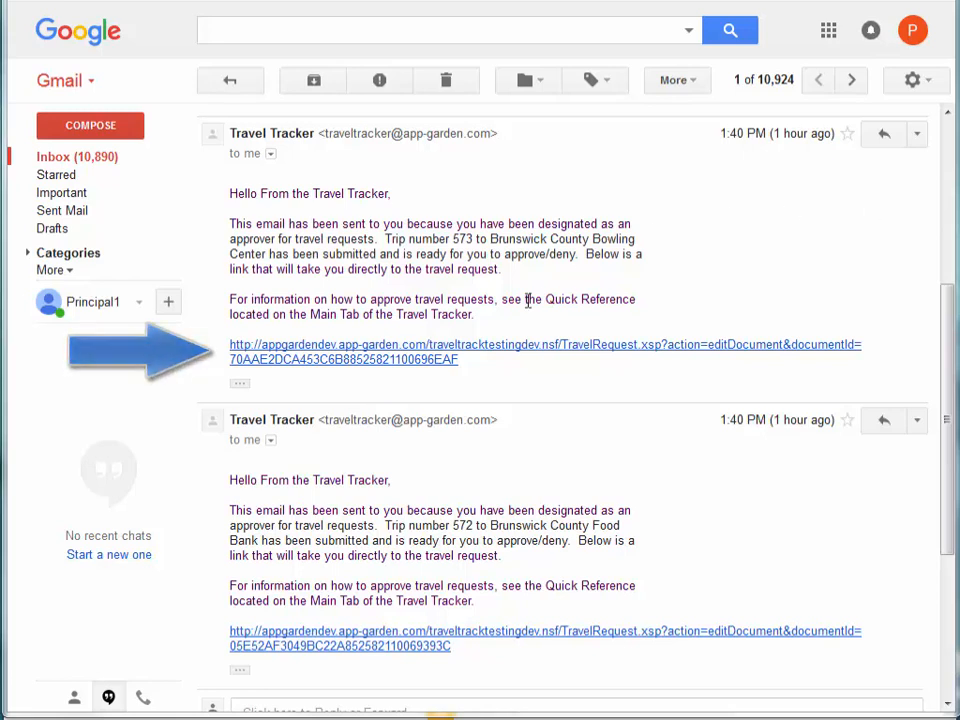
# Follow the travel request link in the trip 573 email, and open trip 572 from the trips awaiting approval
pyautogui.click(435, 357)
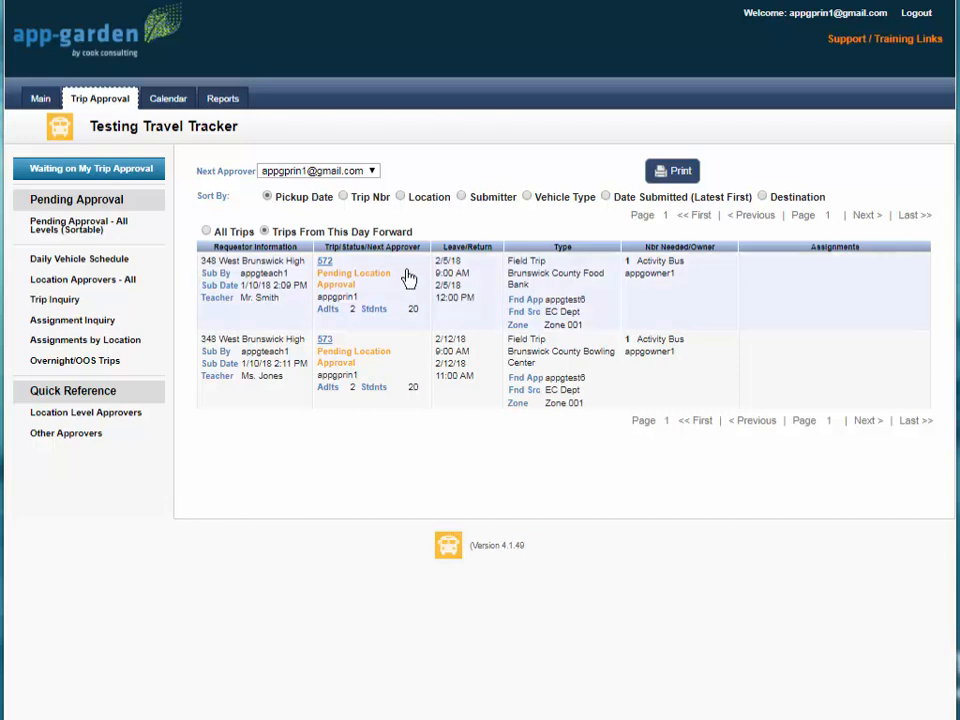
pyautogui.click(340, 279)
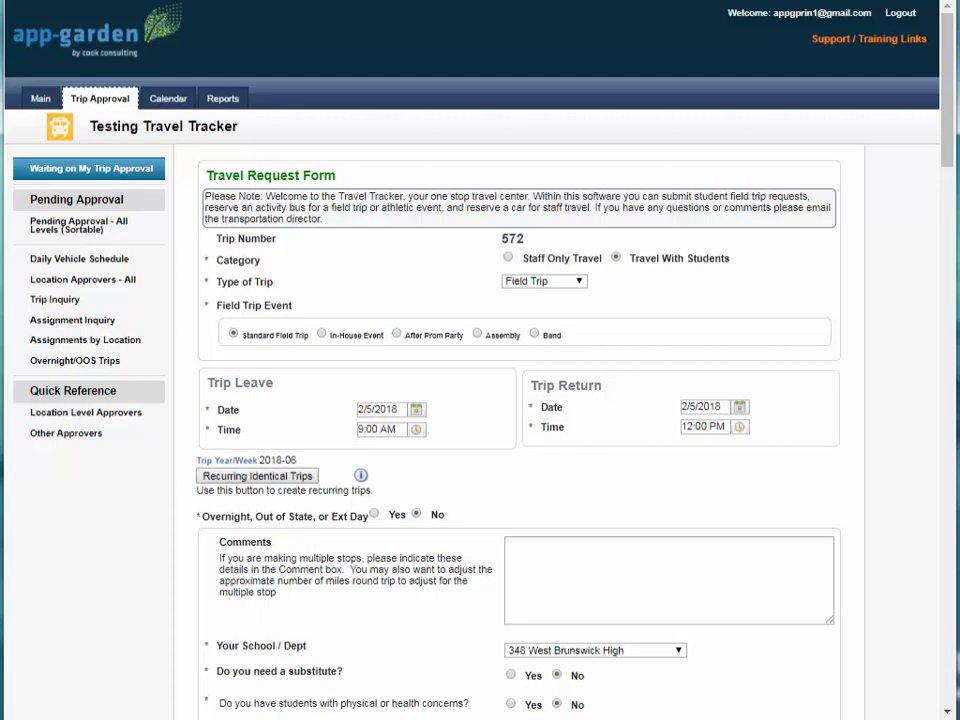
# Start an email from trip 572's request form, and set the Location Approver Decision to Approved
pyautogui.moveTo(946, 60); pyautogui.dragTo(947, 193)
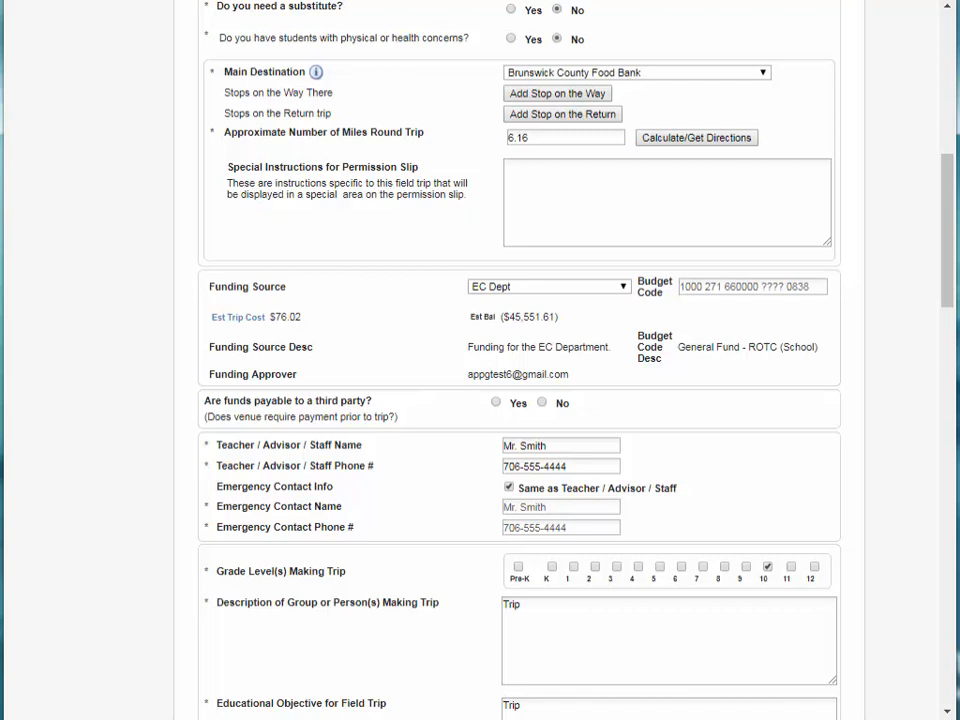
pyautogui.moveTo(943, 197); pyautogui.dragTo(936, 553)
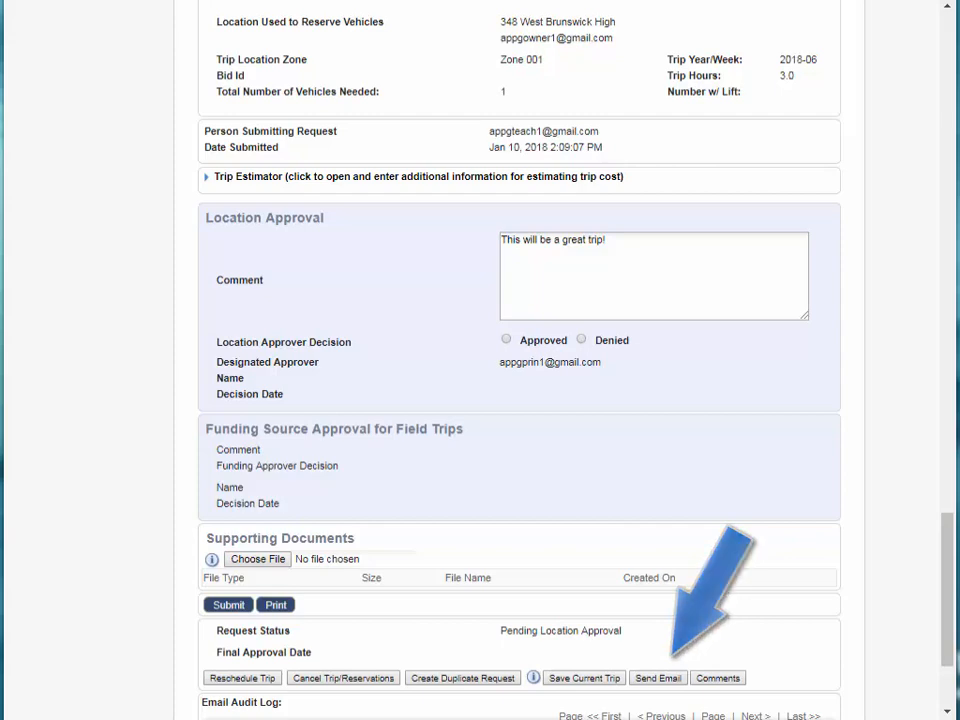
pyautogui.click(677, 680)
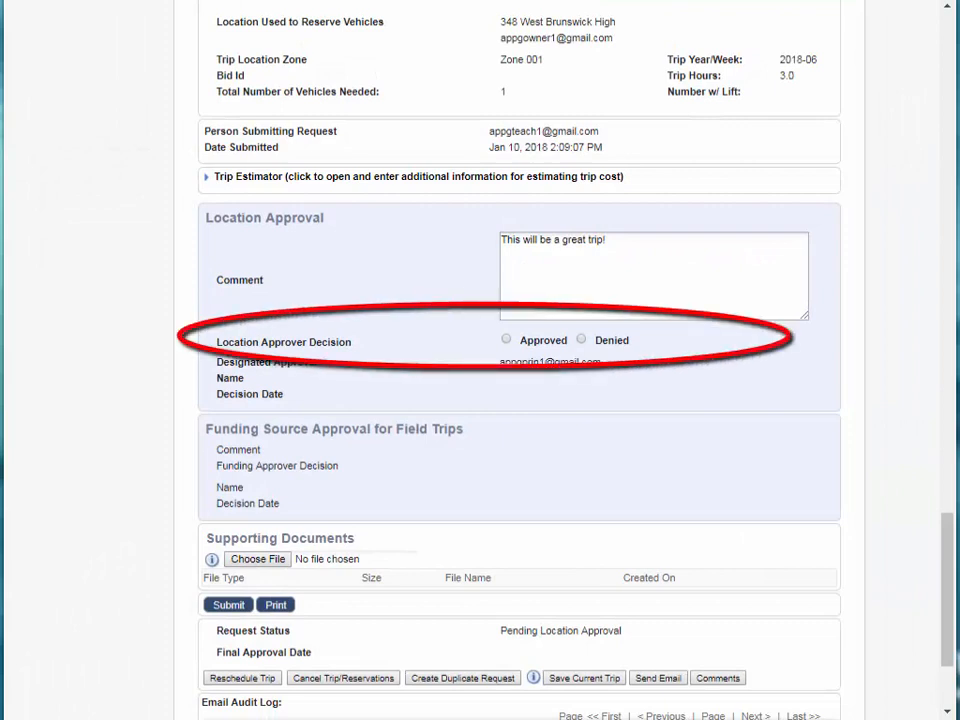
pyautogui.click(507, 340)
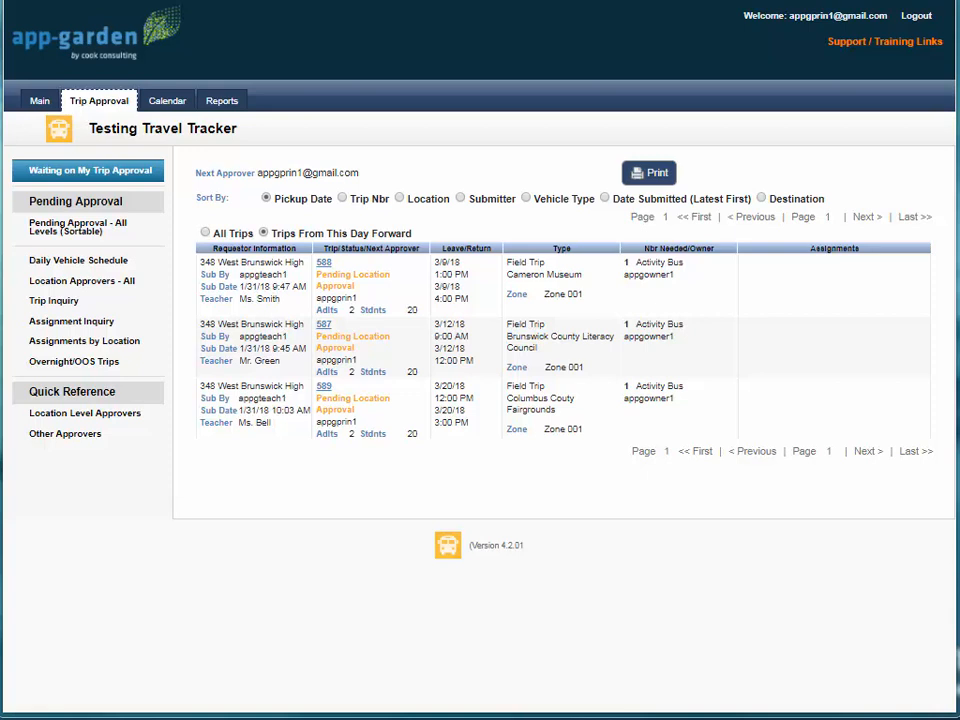
# Open the Cameron Museum field trip request 588 and expand its Trip Estimator
pyautogui.click(447, 287)
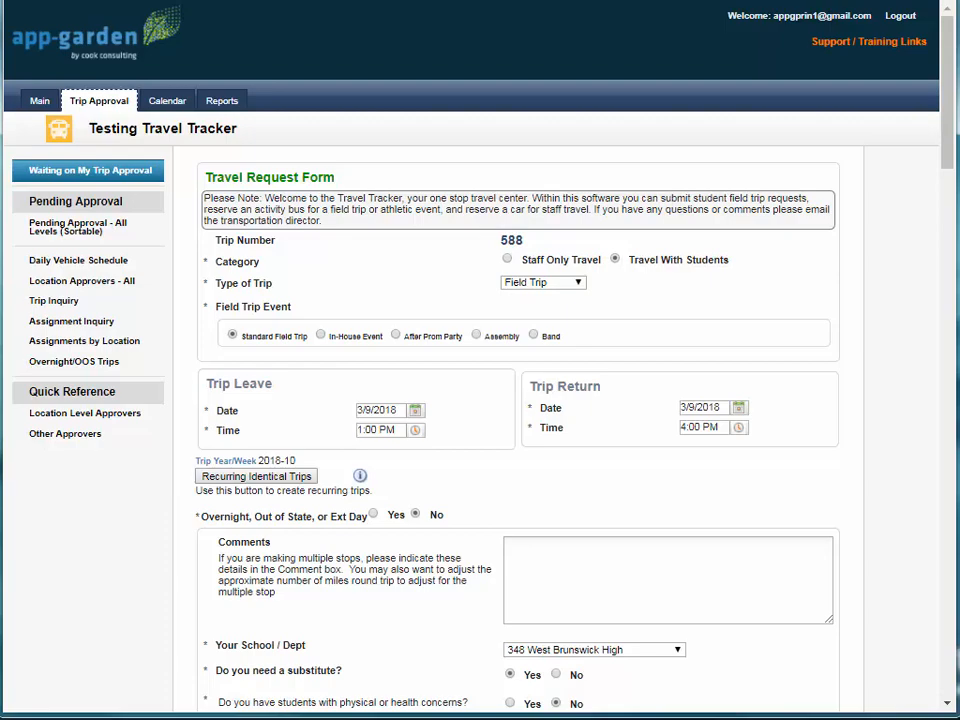
pyautogui.moveTo(945, 161); pyautogui.dragTo(951, 566)
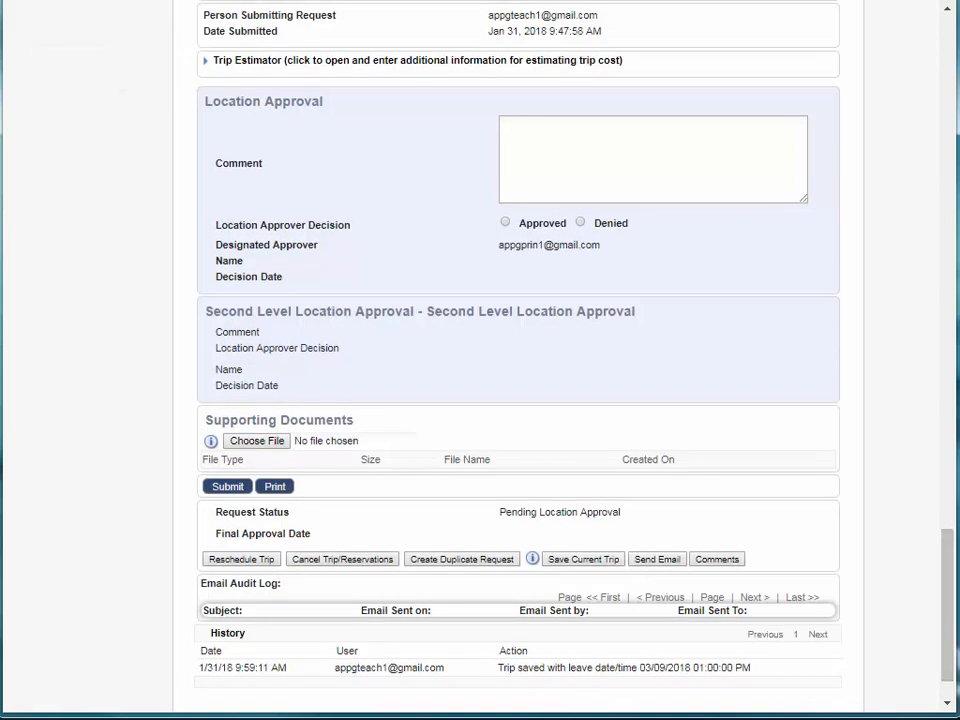
pyautogui.click(206, 66)
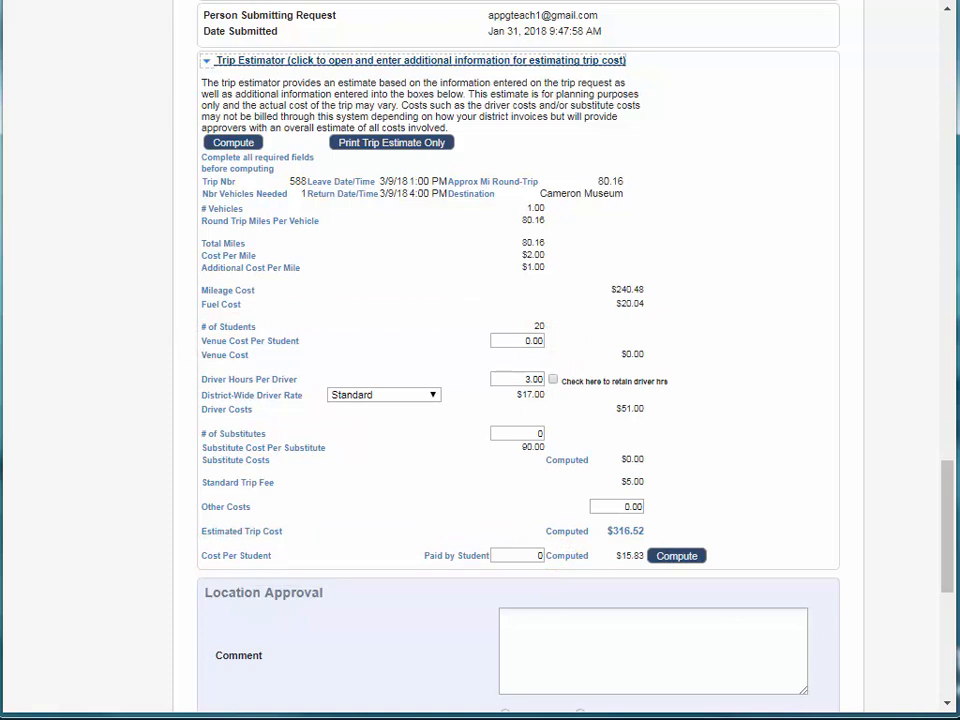
# Estimate trip 588's cost with a 5.00 venue cost per student, the Standard driver rate and 1 substitute
pyautogui.click(533, 340)
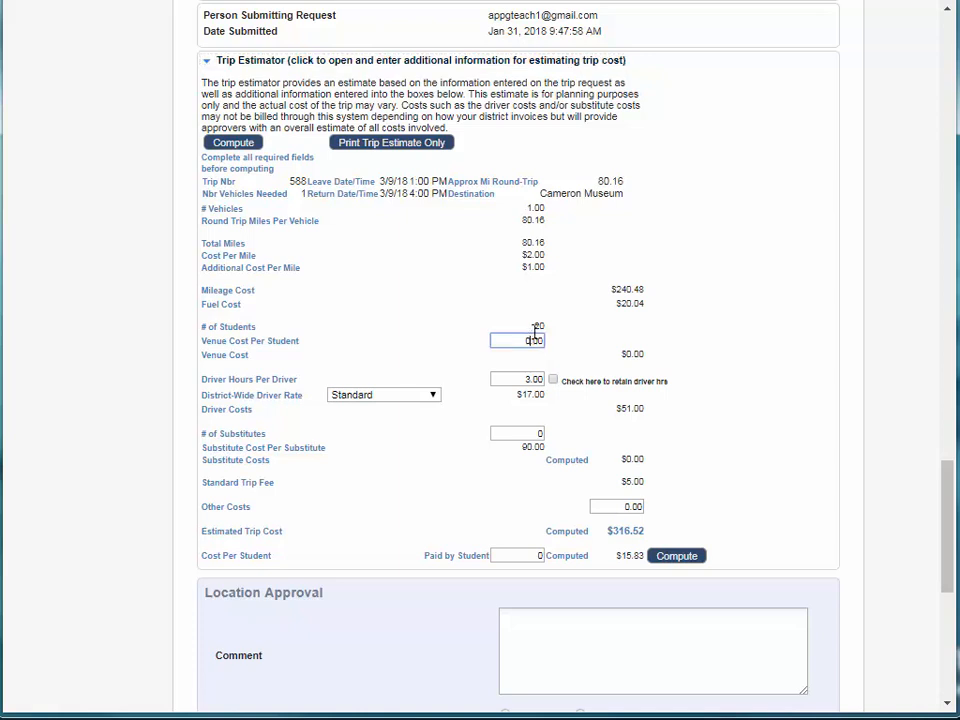
pyautogui.press('BackSpace')
pyautogui.write('5')
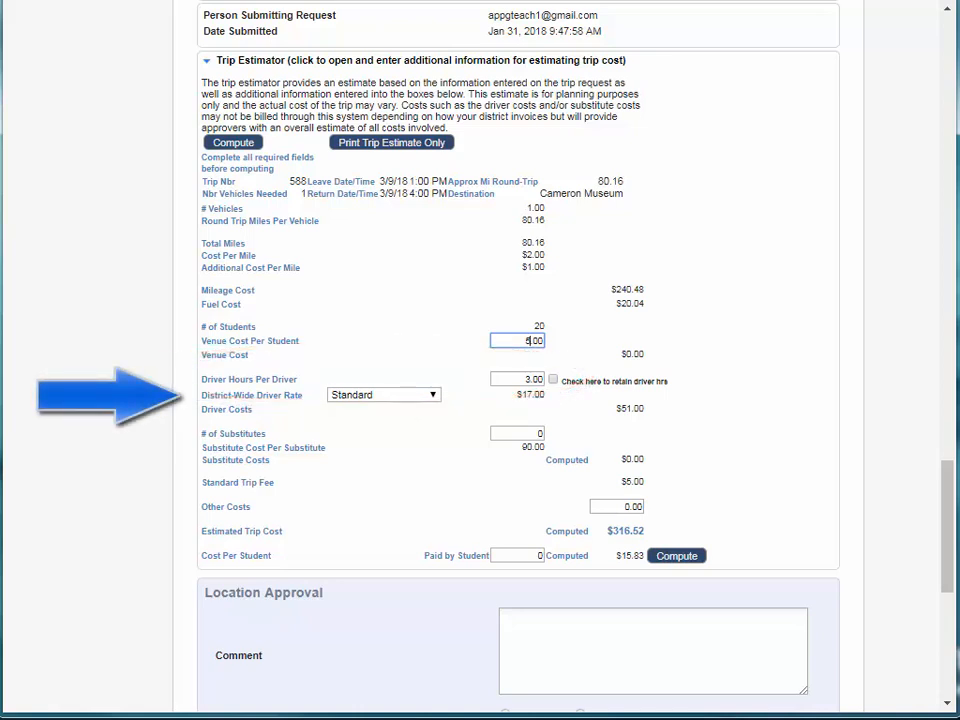
pyautogui.click(434, 399)
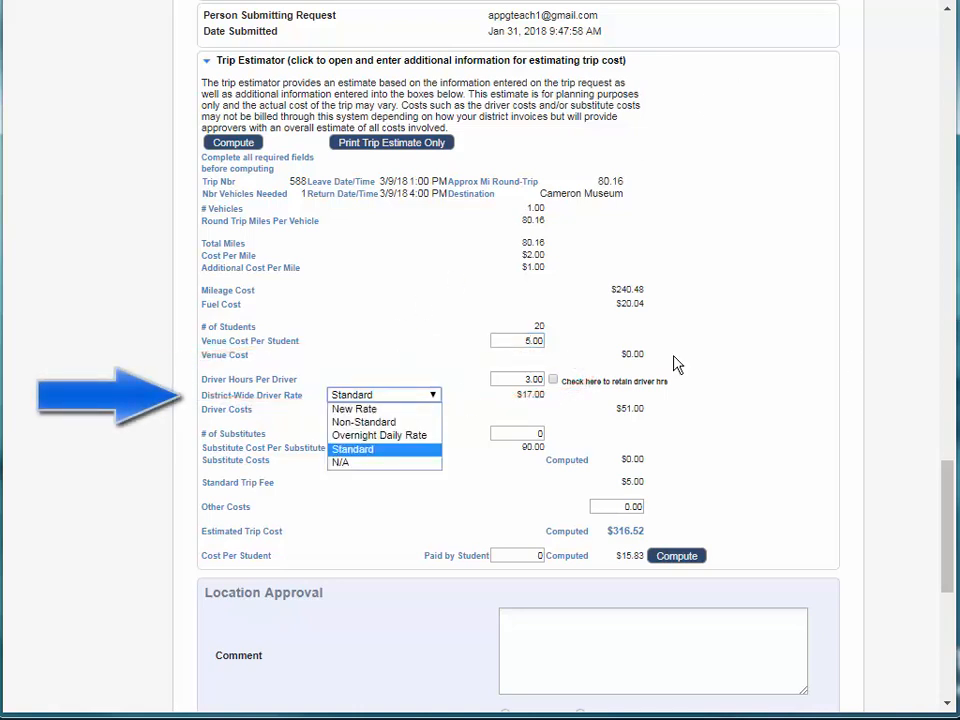
pyautogui.click(419, 397)
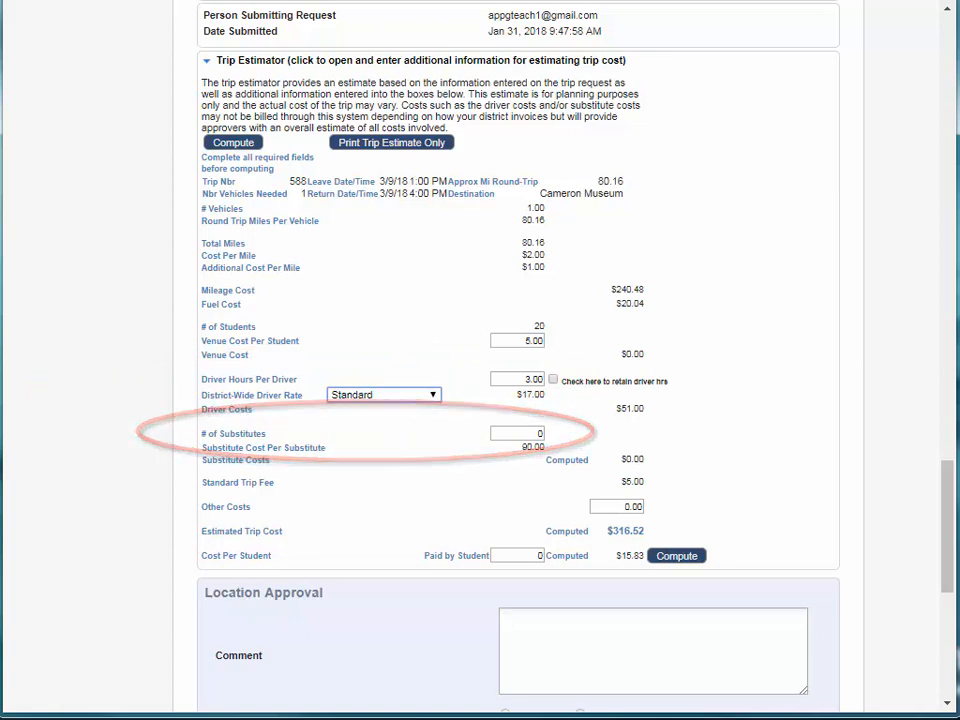
pyautogui.click(536, 433)
pyautogui.write('1')
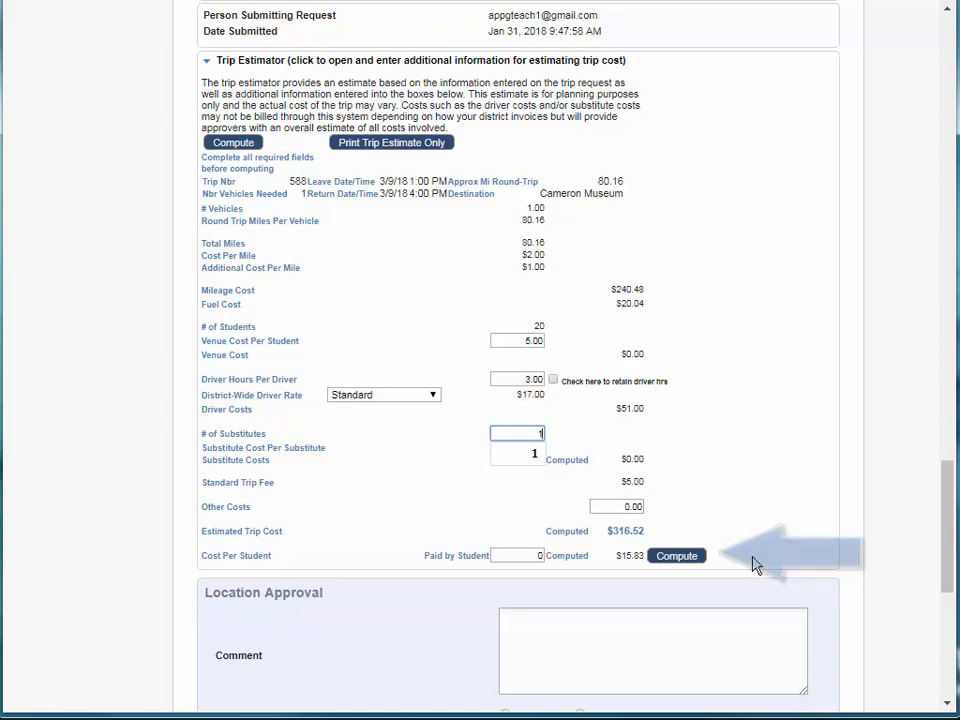
pyautogui.click(678, 557)
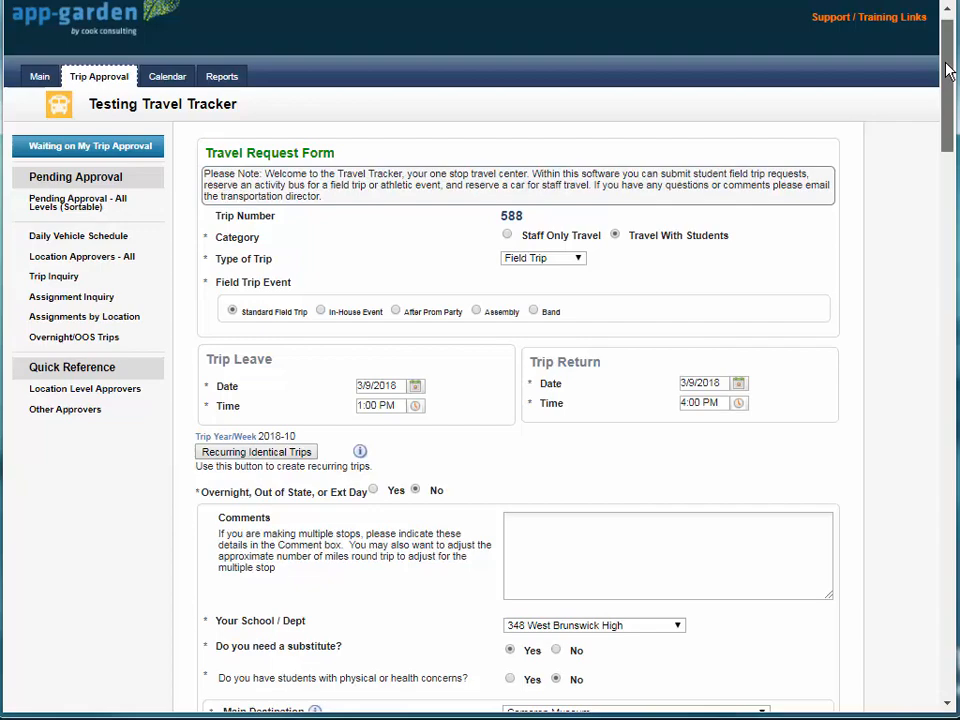
pyautogui.moveTo(945, 62); pyautogui.dragTo(935, 500)
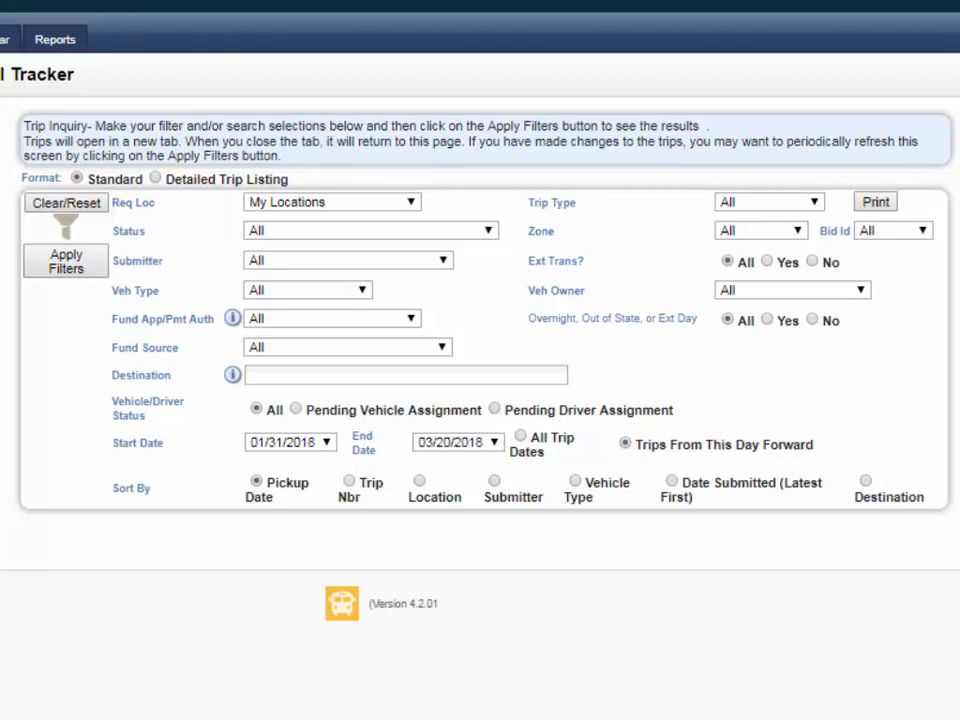
# Filter the Trip Inquiry by requesting location 348 West Brunswick High and trip type Field Trip
pyautogui.click(416, 206)
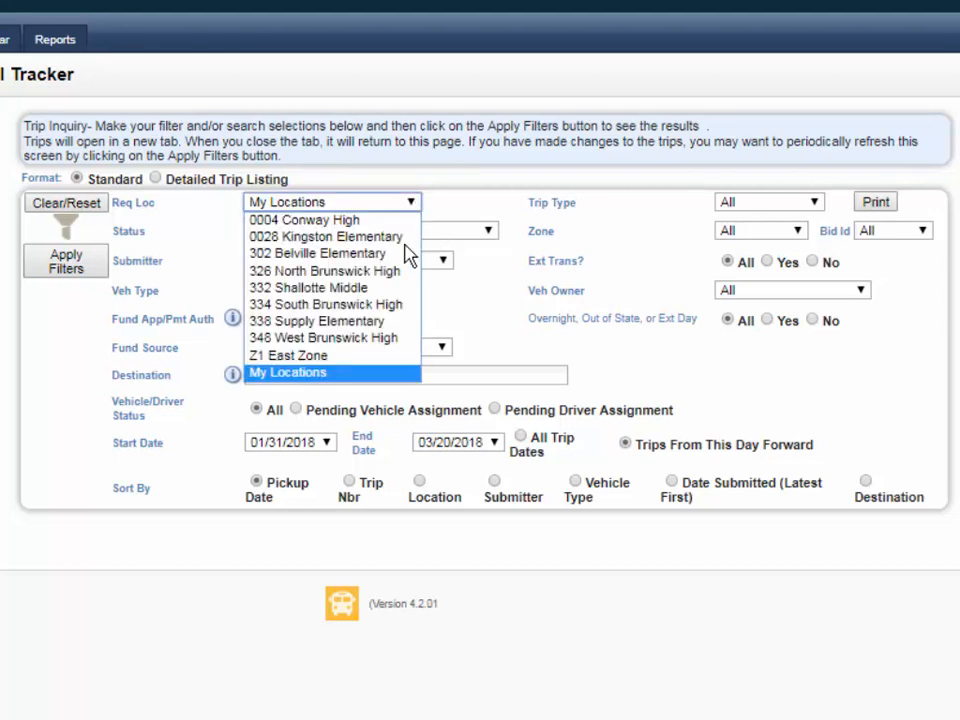
pyautogui.click(380, 340)
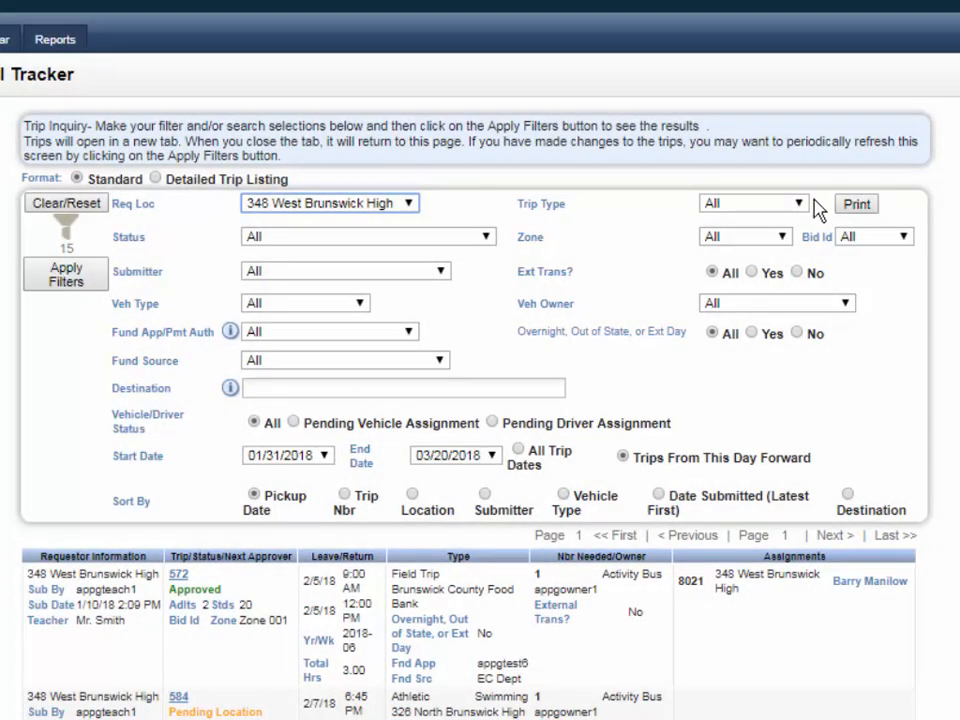
pyautogui.click(748, 204)
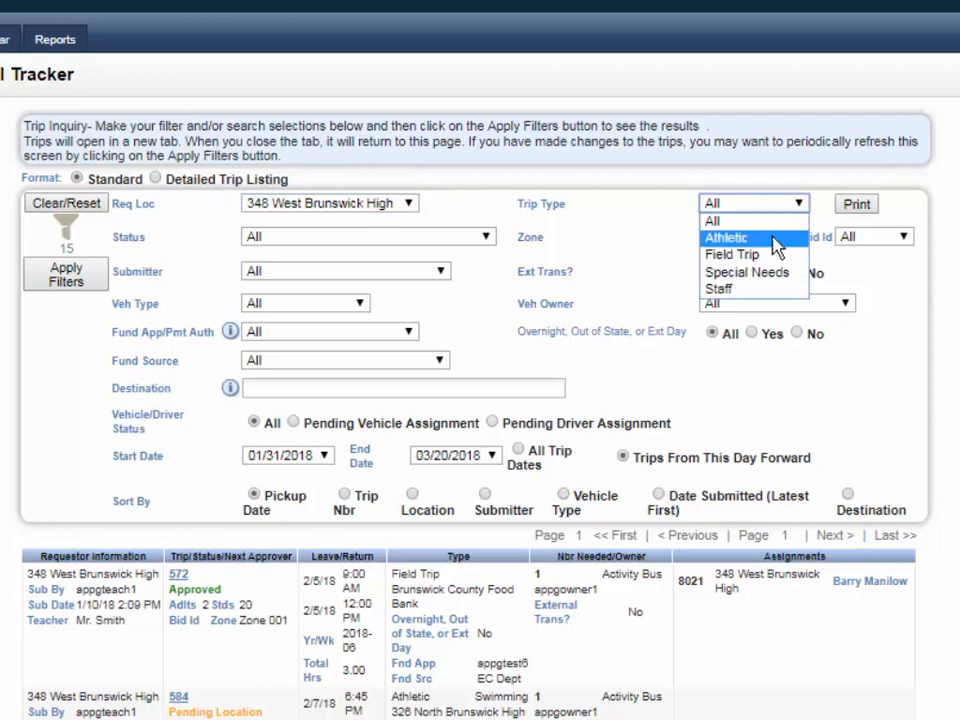
pyautogui.click(753, 257)
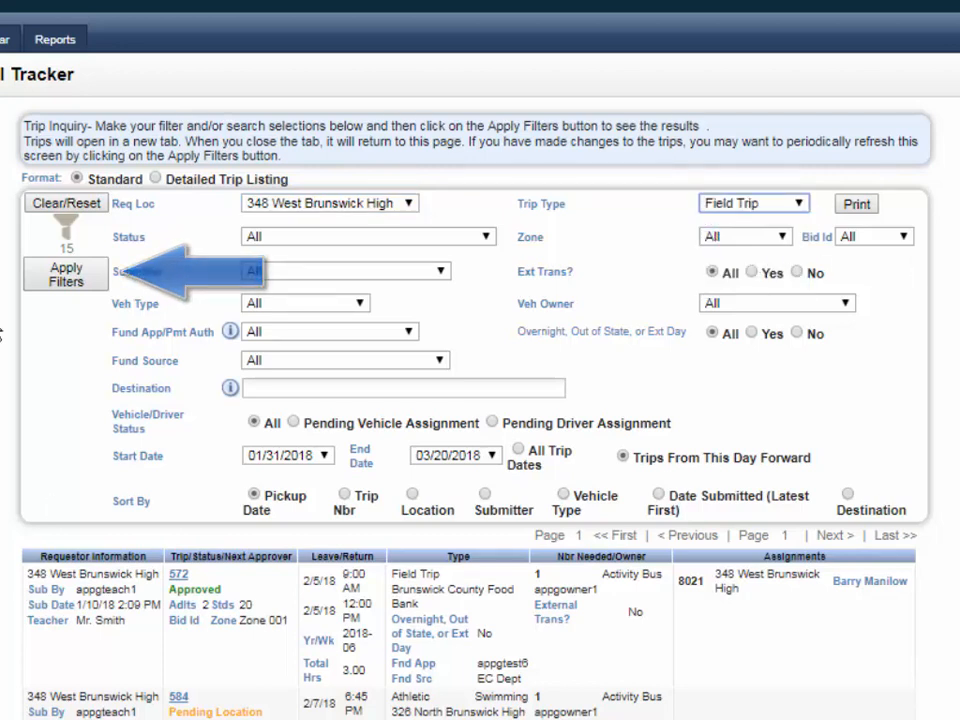
pyautogui.click(72, 276)
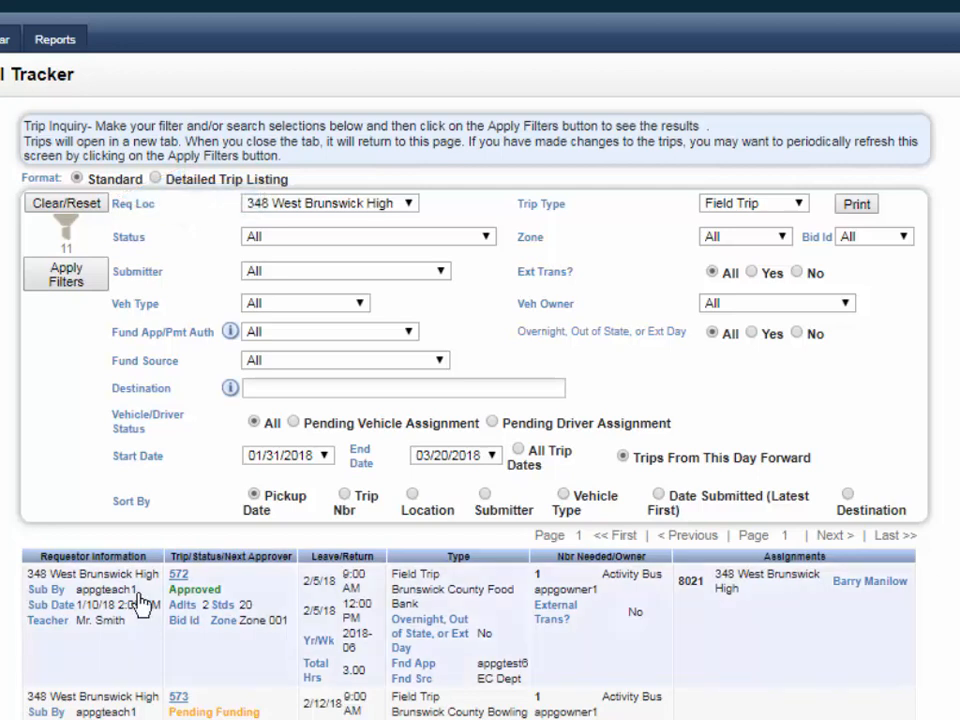
# Reset the filters, and list the 348 West Brunswick High trips with status Funding Source Approval
pyautogui.click(55, 205)
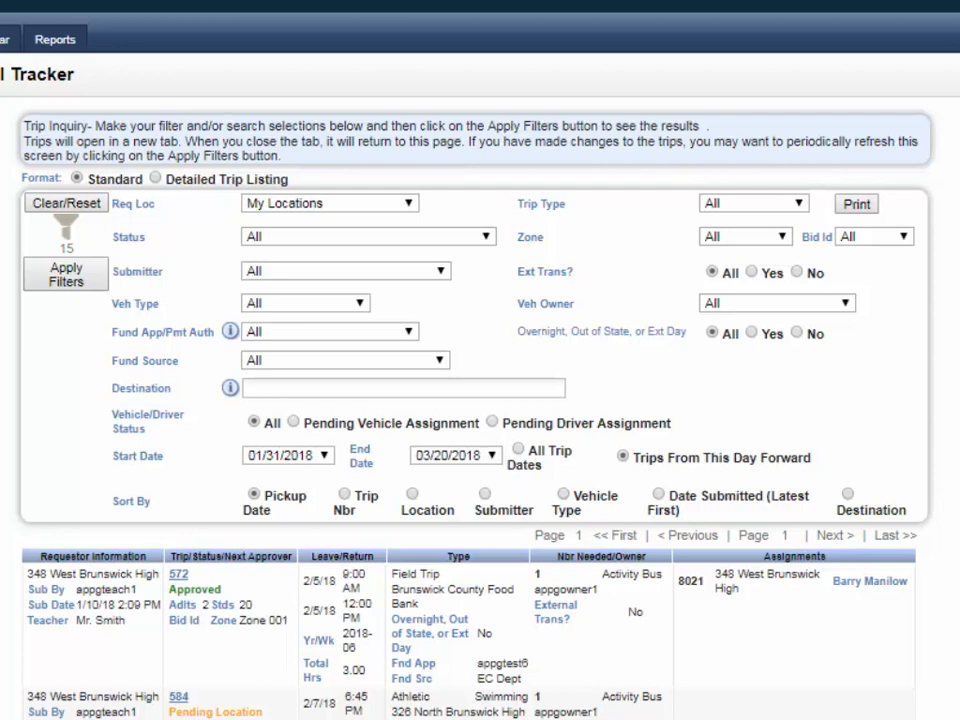
pyautogui.click(410, 204)
pyautogui.click(362, 340)
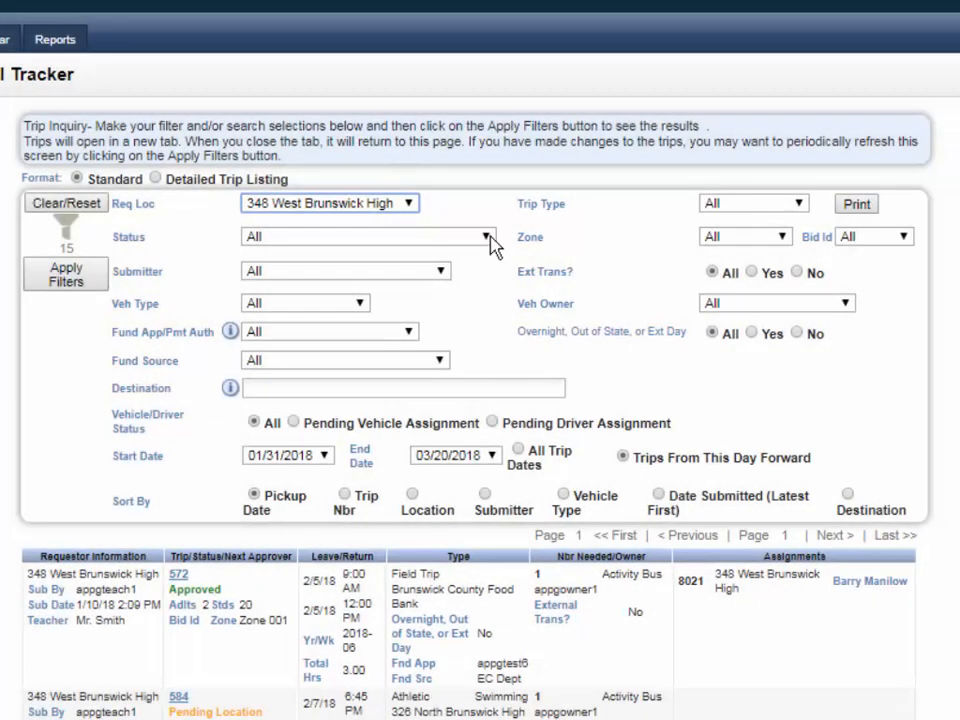
pyautogui.click(488, 240)
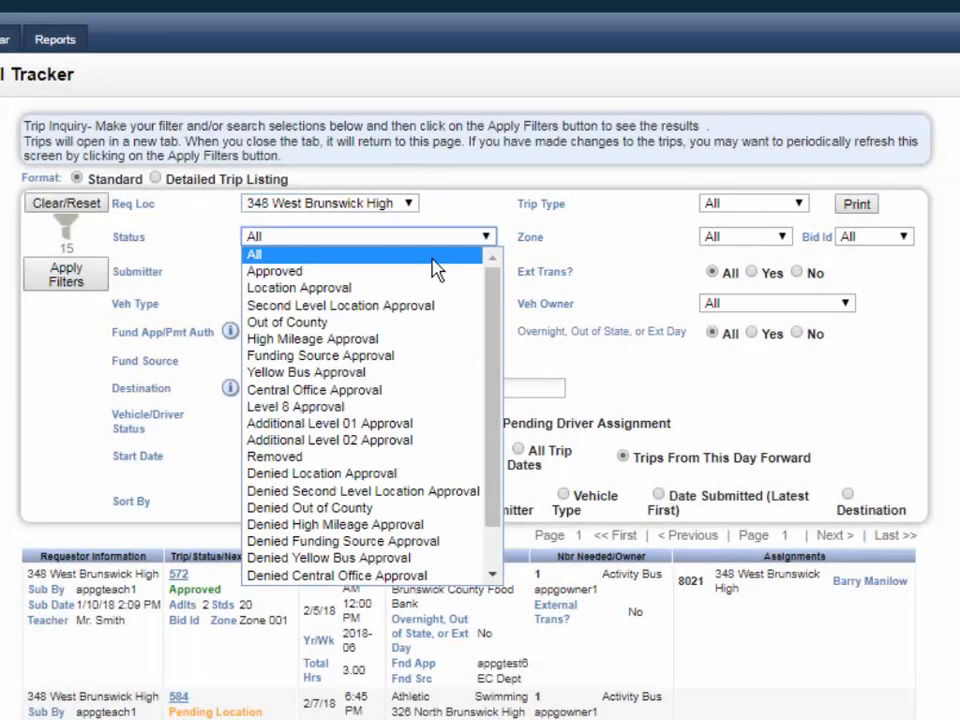
pyautogui.click(362, 357)
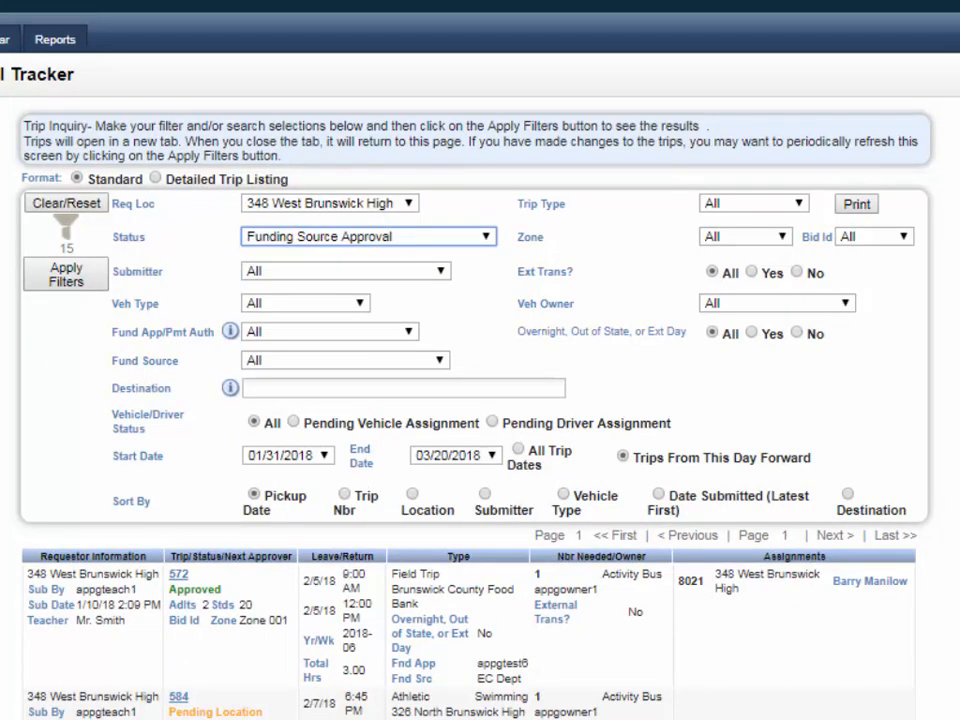
pyautogui.click(61, 277)
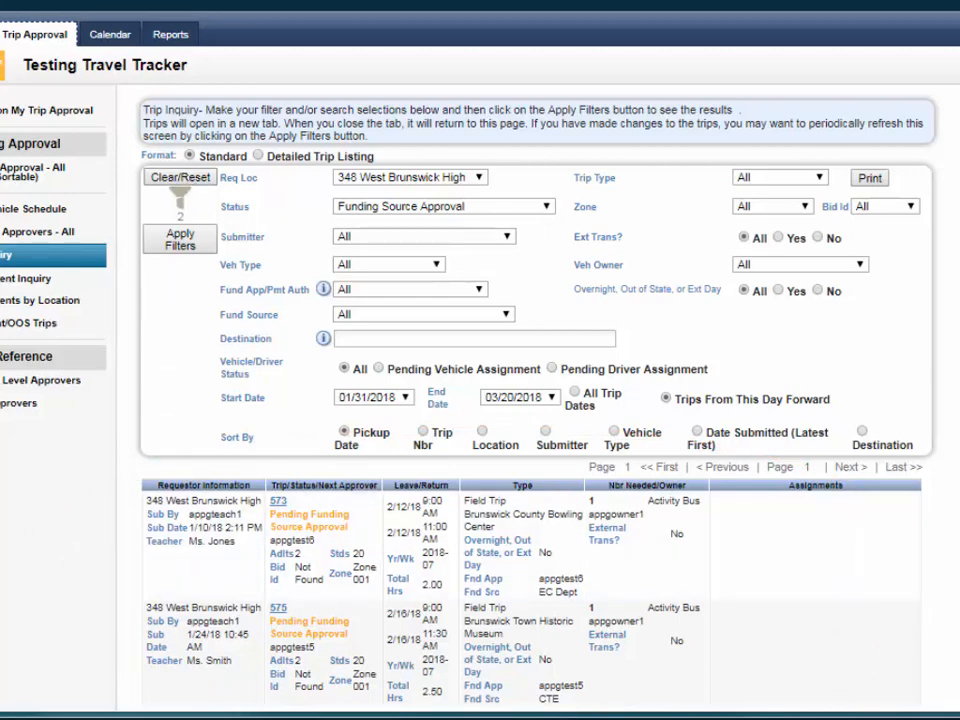
# Reset the filters, and search the trips for destinations containing "Museum"
pyautogui.click(180, 177)
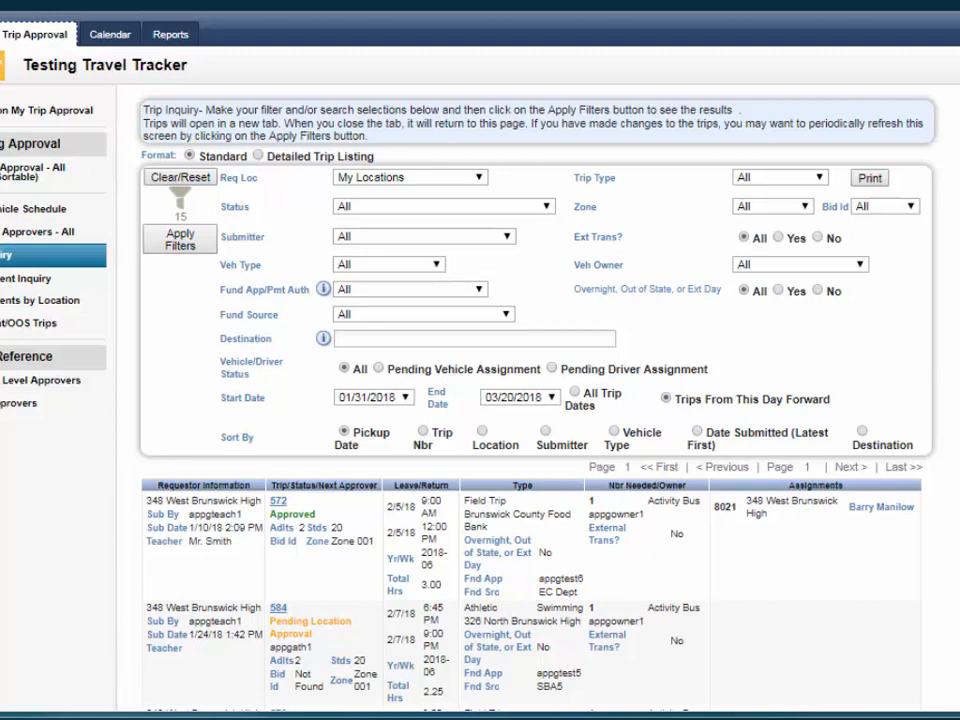
pyautogui.moveTo(324, 290)
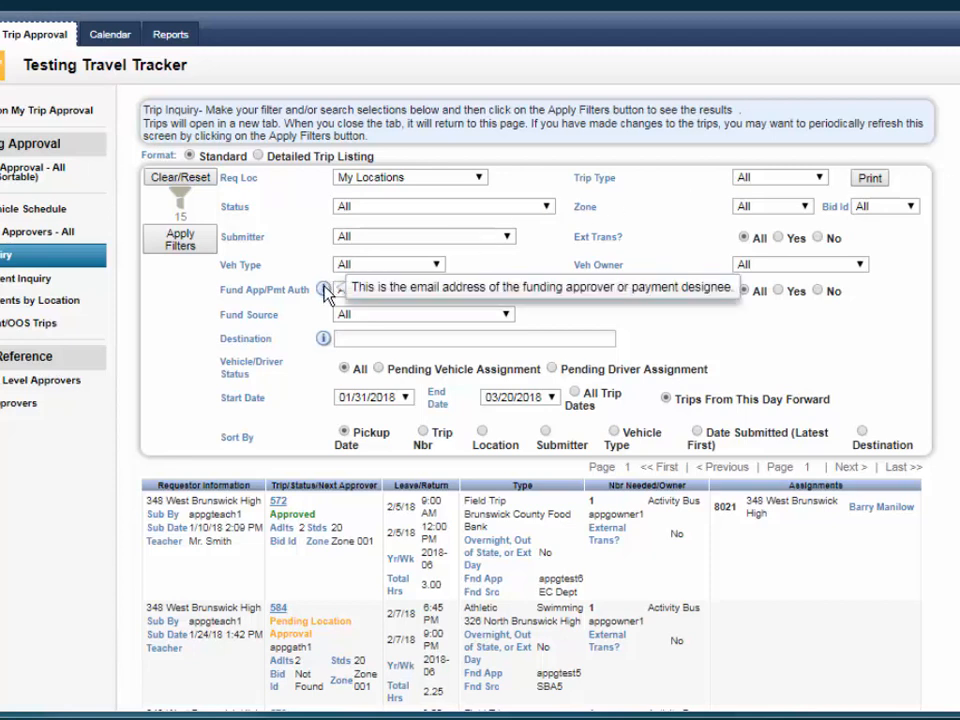
pyautogui.moveTo(324, 341)
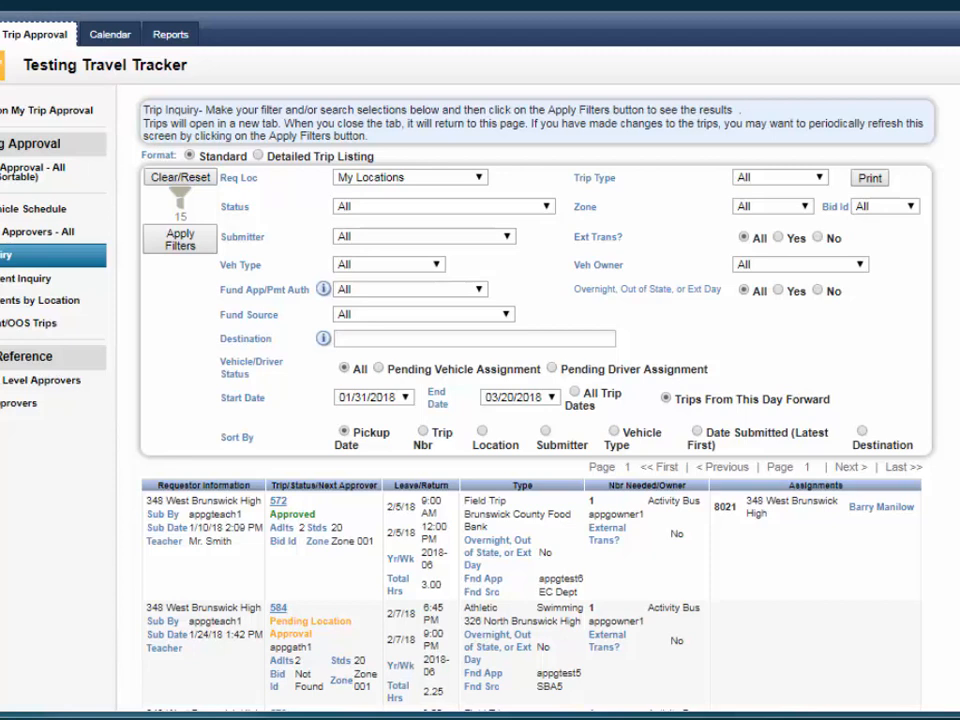
pyautogui.write('Museum')
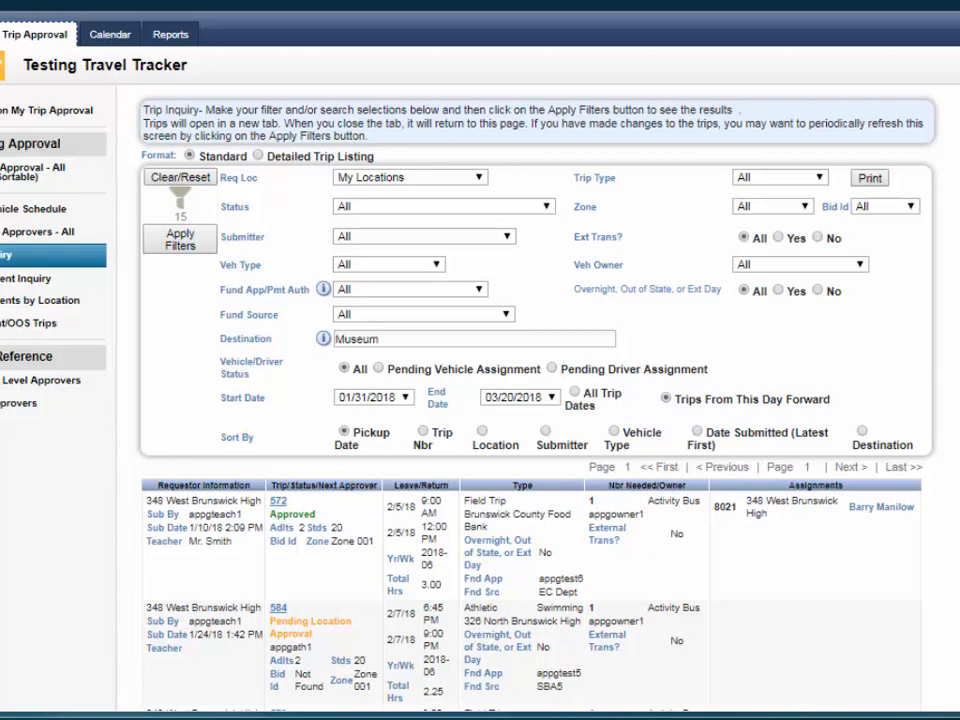
pyautogui.click(175, 240)
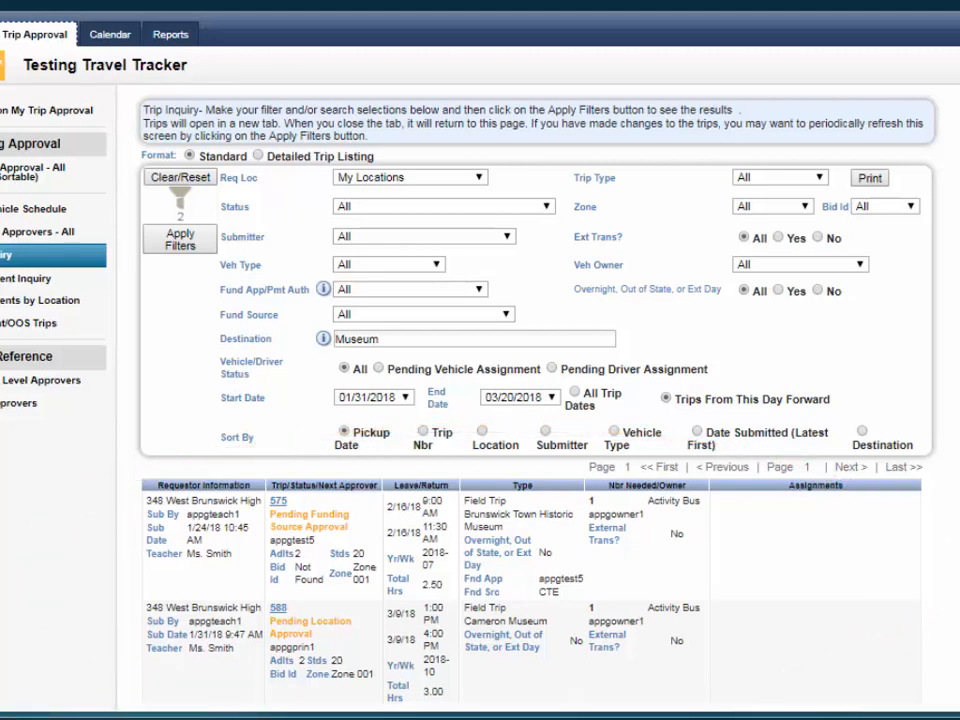
# Reset the filters, and list the trips from 02/05/2018 to 02/07/2018 in the Detailed Trip Listing format
pyautogui.click(179, 181)
pyautogui.click(405, 398)
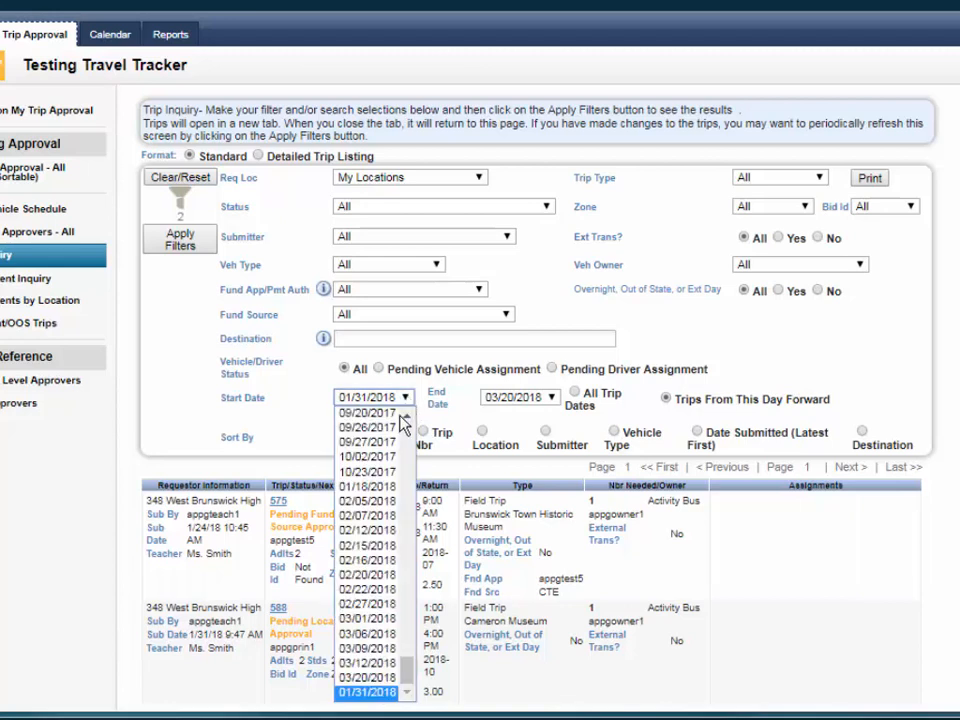
pyautogui.scroll(2, 408, 650)
pyautogui.scroll(1, 410, 660)
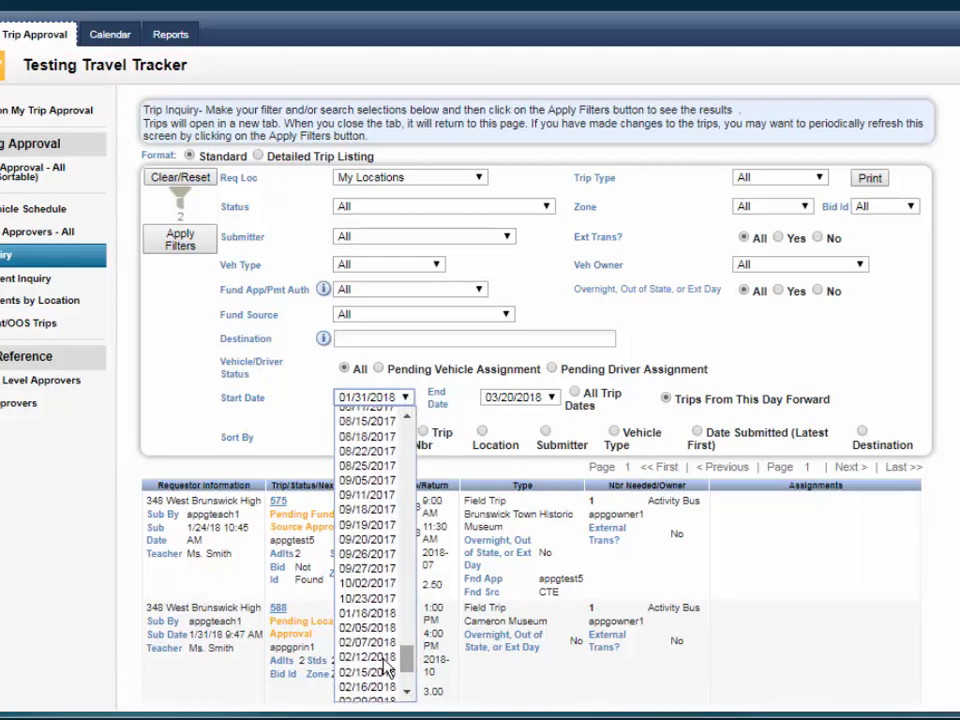
pyautogui.click(368, 628)
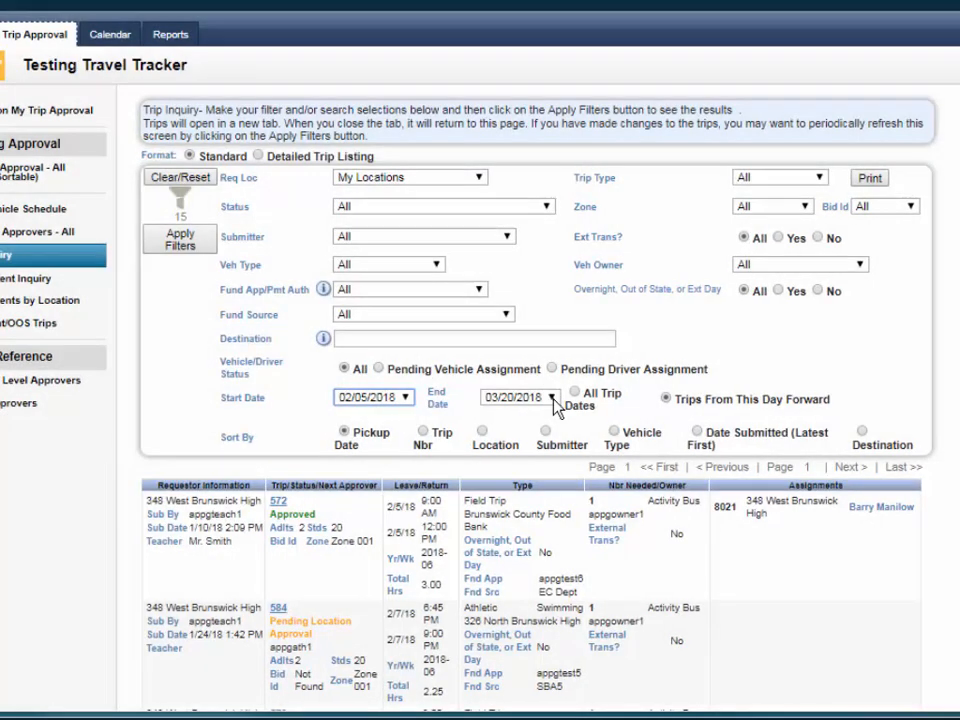
pyautogui.click(551, 398)
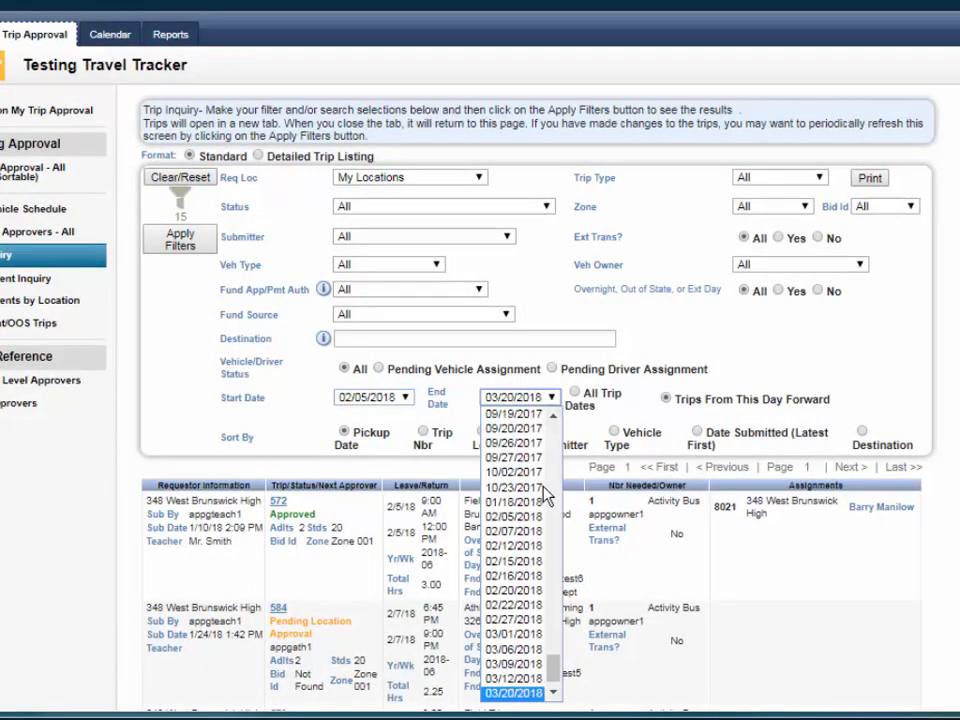
pyautogui.click(514, 531)
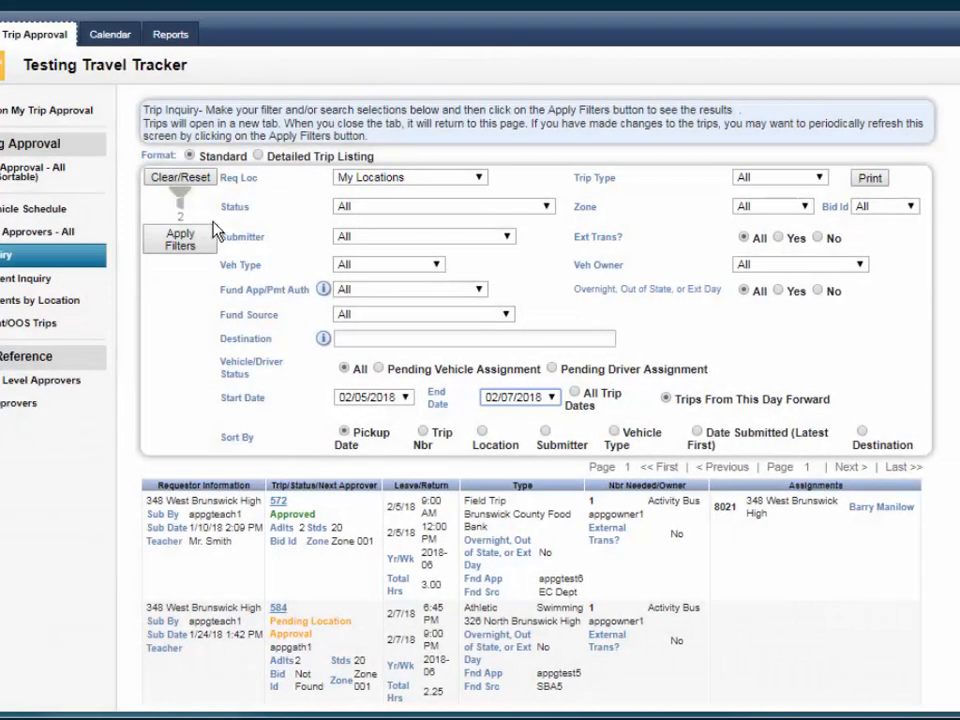
pyautogui.click(181, 253)
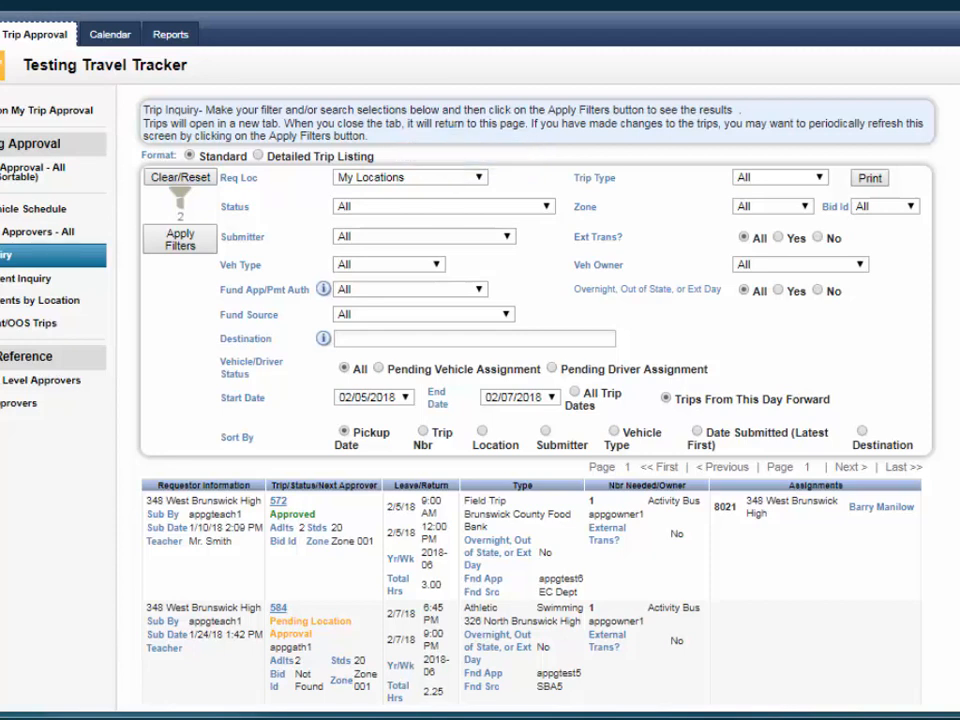
pyautogui.click(258, 156)
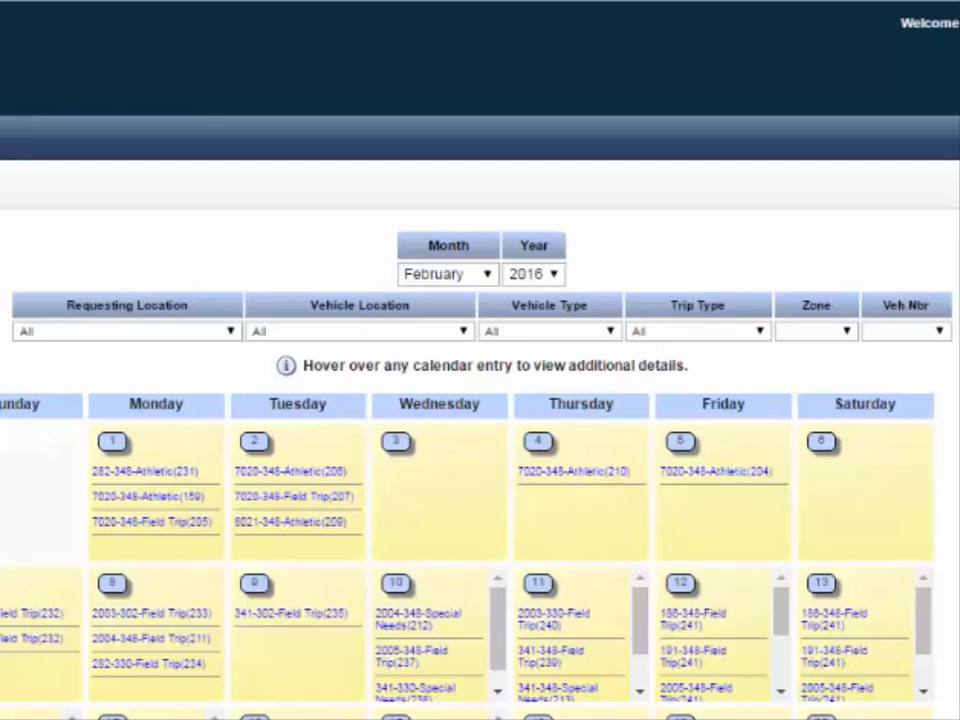
# Filter the February 2016 vehicle calendar by requesting location 348 West Brunswick High and trip type Athletic
pyautogui.click(234, 332)
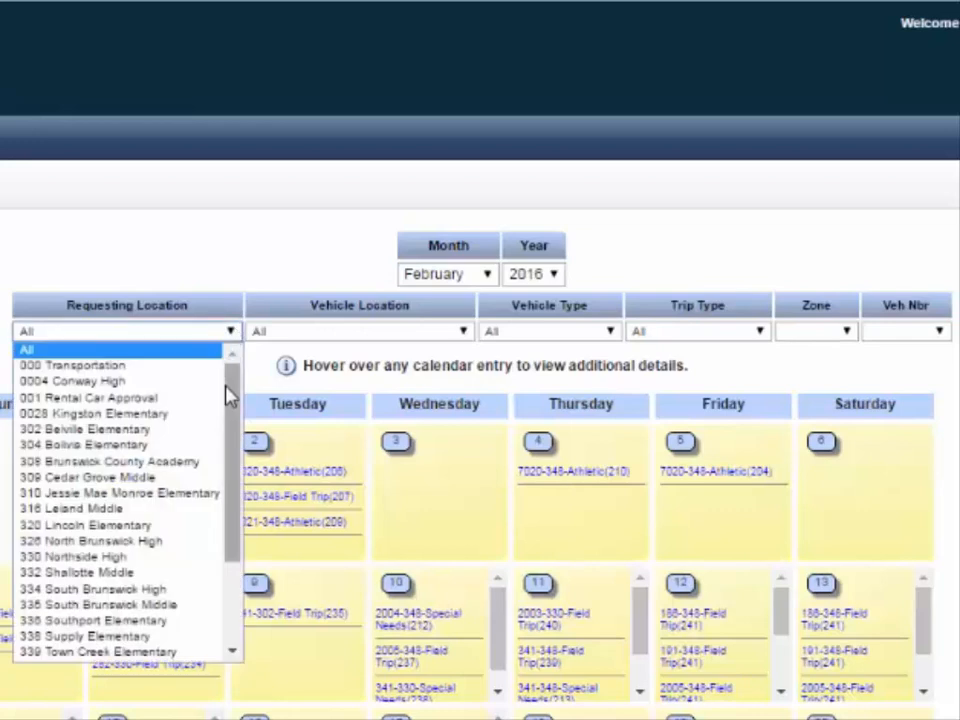
pyautogui.moveTo(229, 397); pyautogui.dragTo(236, 617)
pyautogui.click(138, 590)
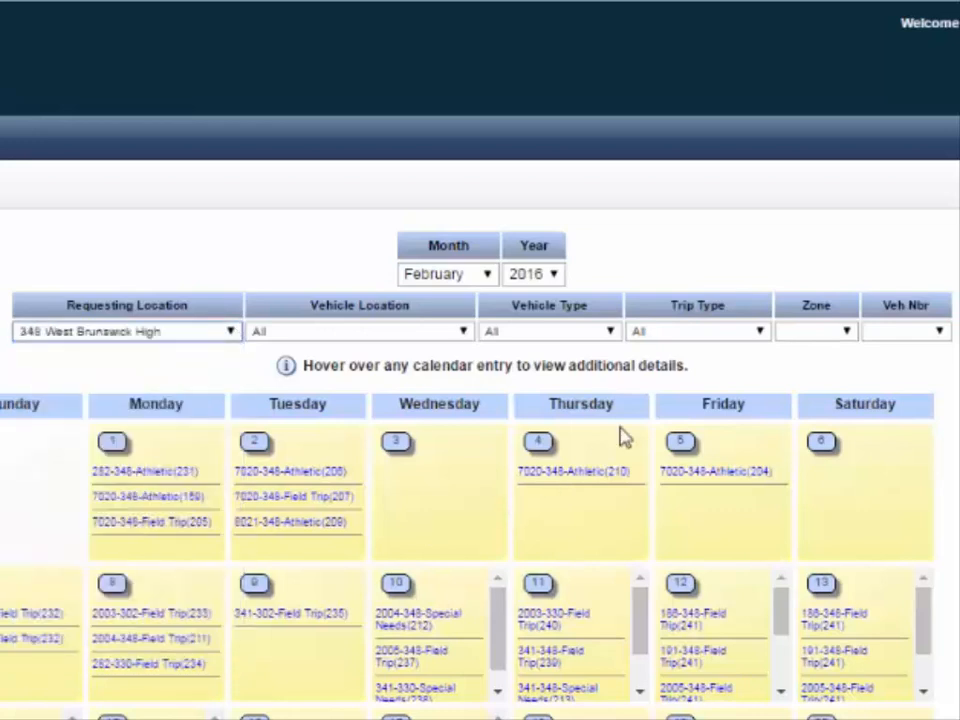
pyautogui.click(759, 332)
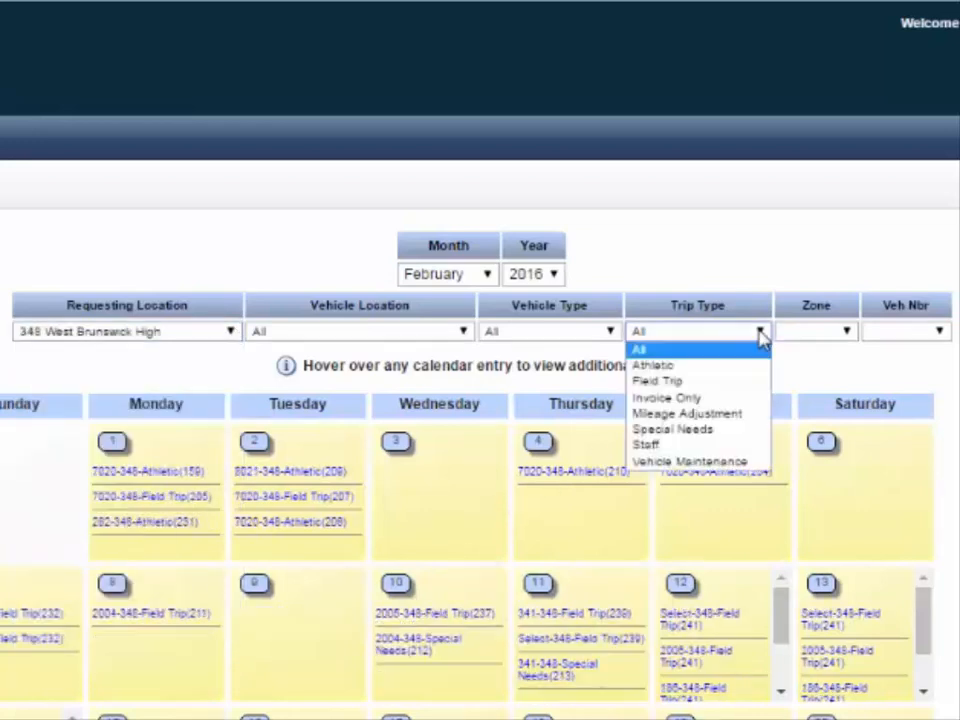
pyautogui.click(701, 368)
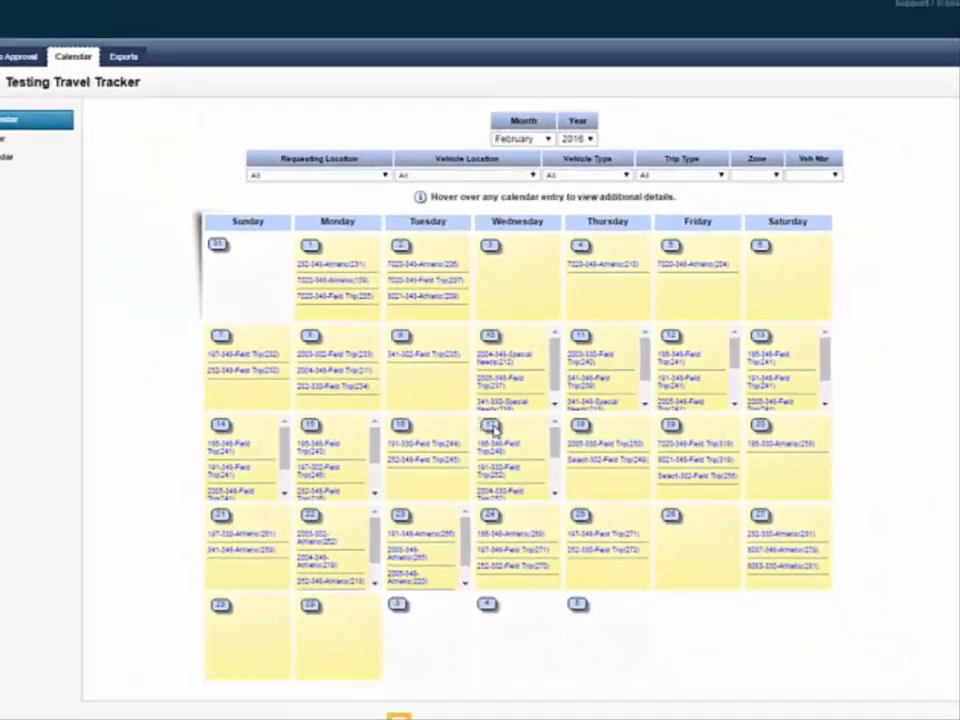
# Examine the February 2016 trip entries, and view the details of the first February 17 entry in the Driver Calendar
pyautogui.click(482, 406)
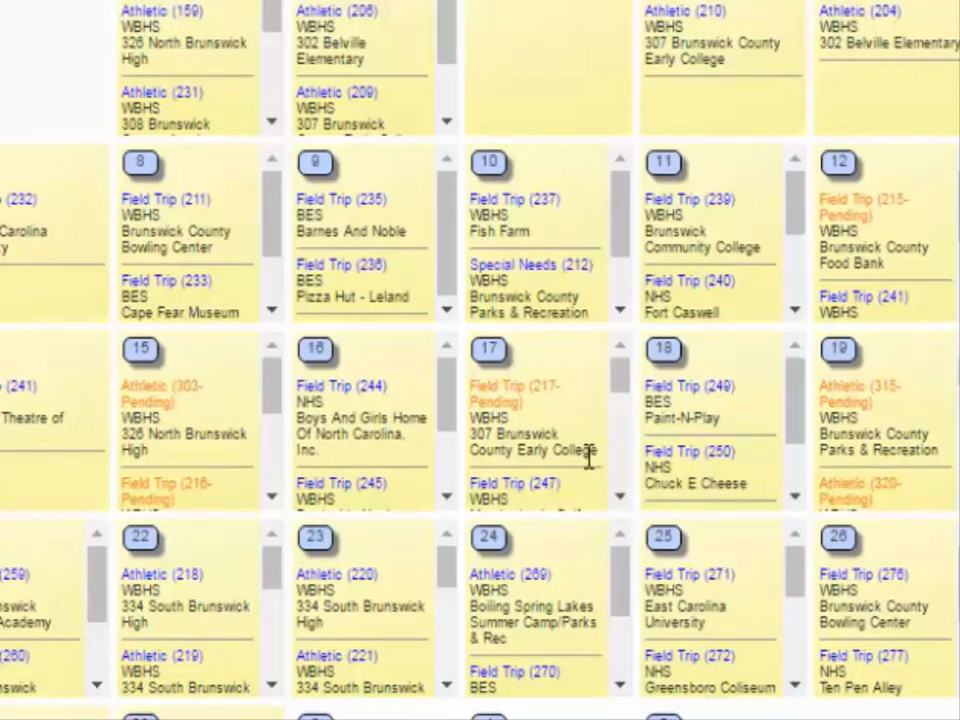
pyautogui.scroll(-2, 622, 430)
pyautogui.scroll(-2, 618, 470)
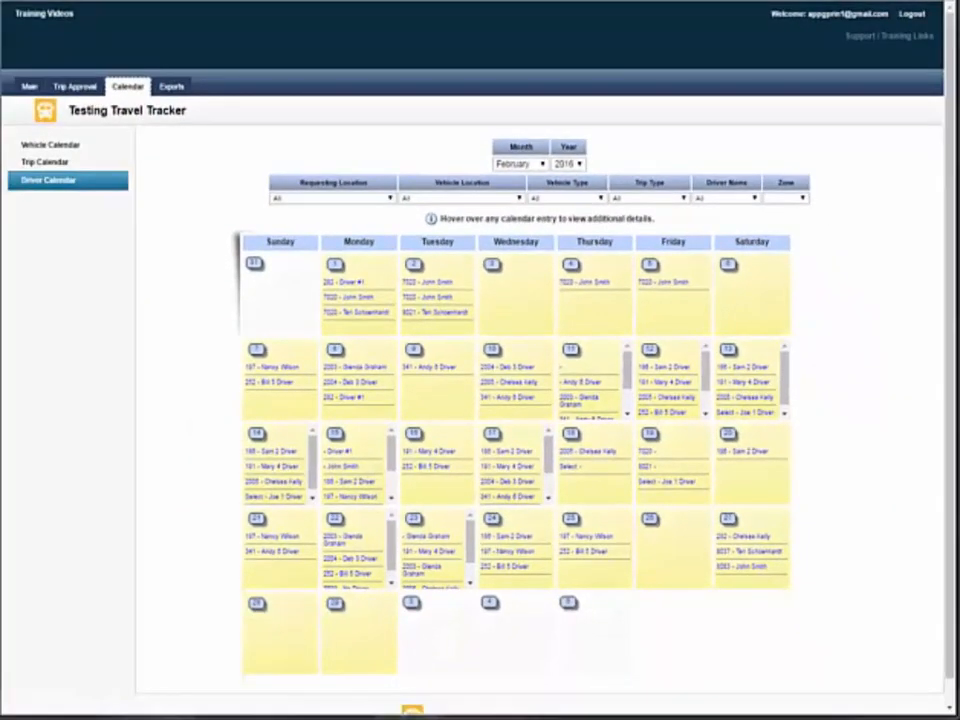
pyautogui.moveTo(510, 452)
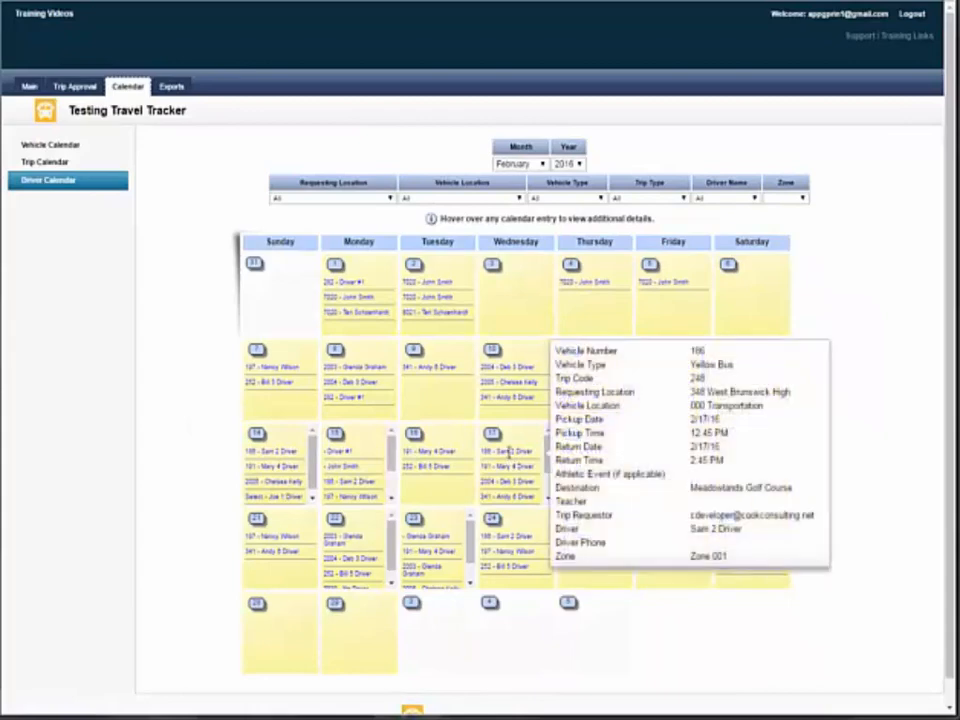